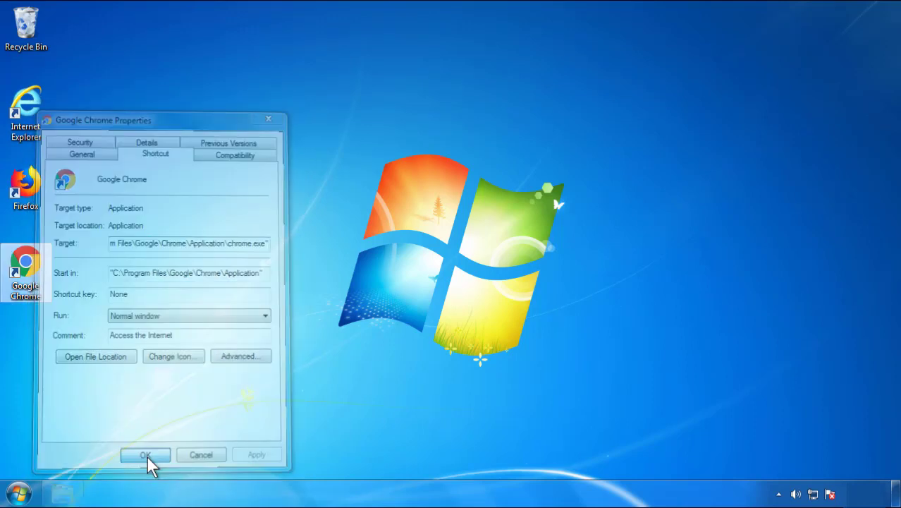
Close the Google Chrome shortcut's Properties dialog and bring up the Start menu.
left_click(19, 493)
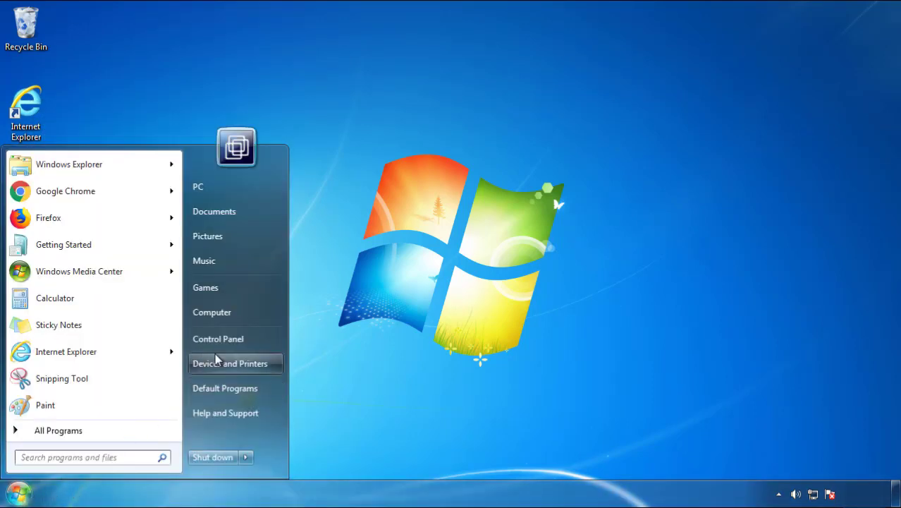
Open Control Panel's installed programs list and sort it newest first by Installed On.
left_click(226, 331)
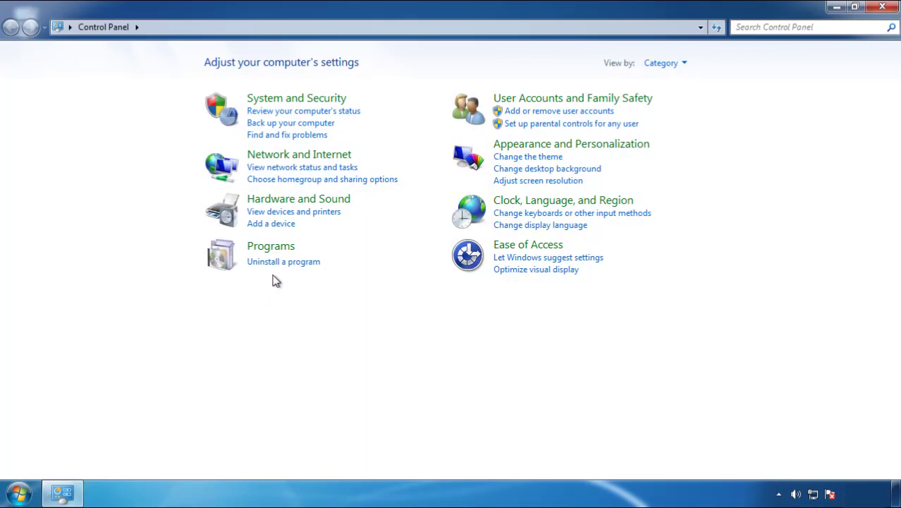
left_click(281, 263)
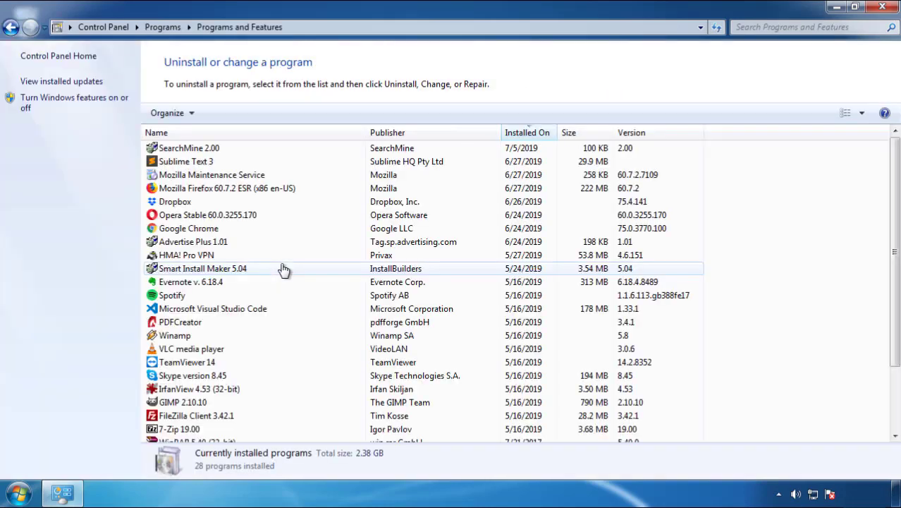
left_click(529, 134)
left_click(526, 134)
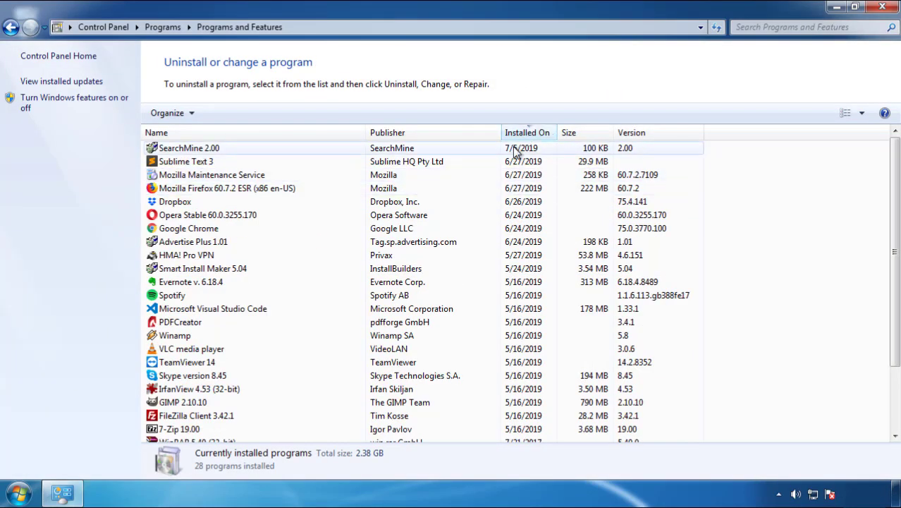
Uninstall SearchMine 2.00 and close the Programs and Features window.
left_click(195, 149)
left_click(224, 113)
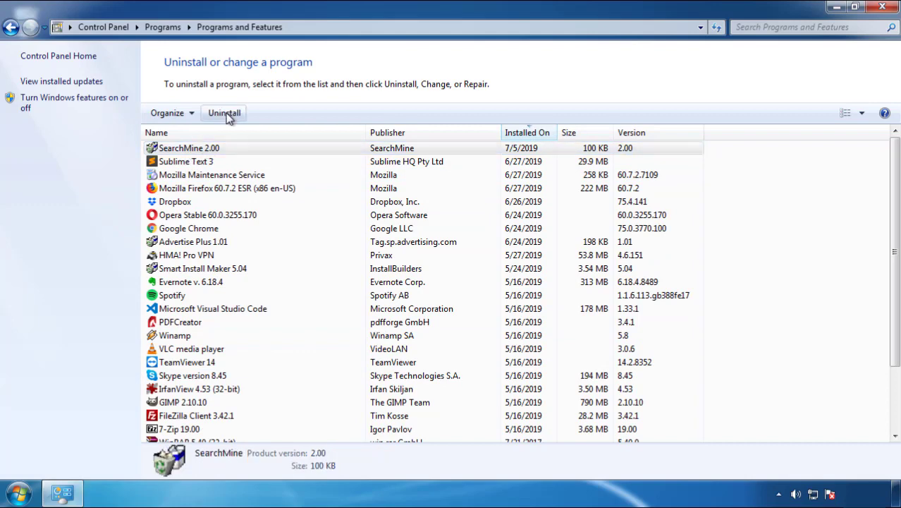
left_click(526, 375)
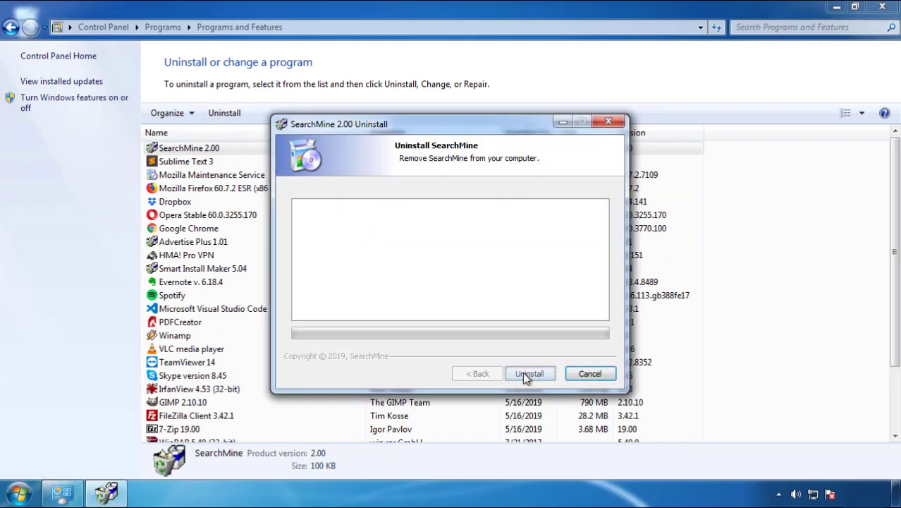
left_click(524, 372)
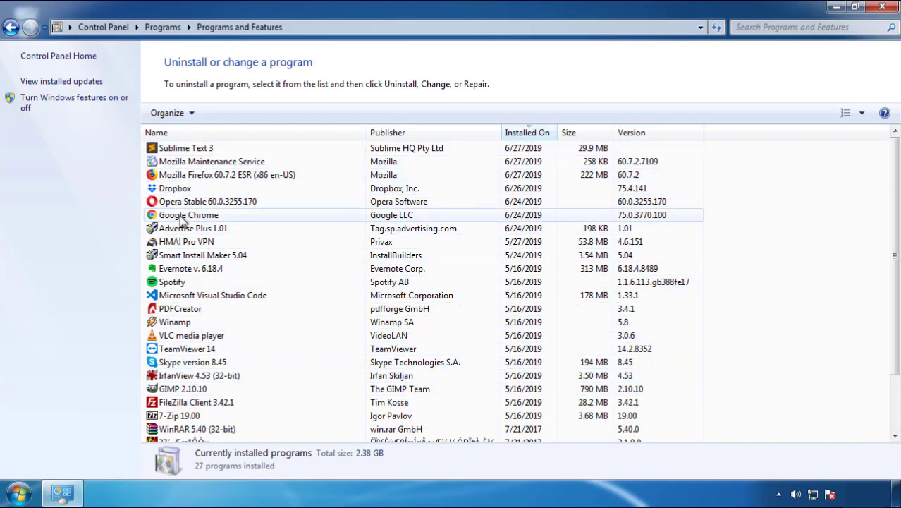
left_click(883, 9)
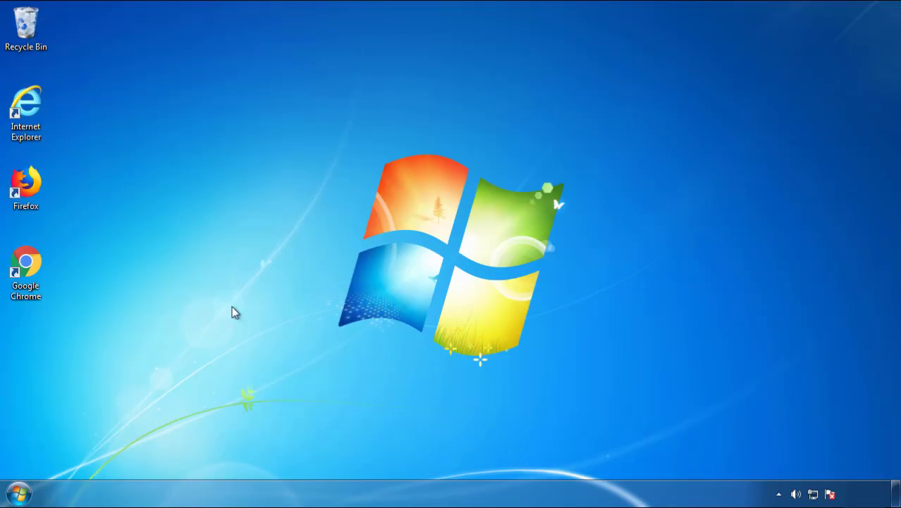
Restart Windows and choose Safe Mode from the F8 boot options.
left_click(17, 493)
mouse_move(244, 458)
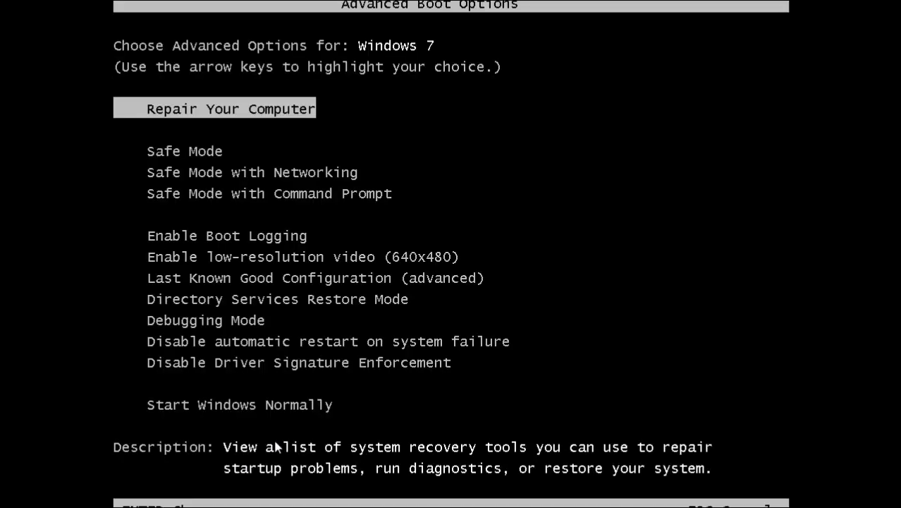
key("Down")
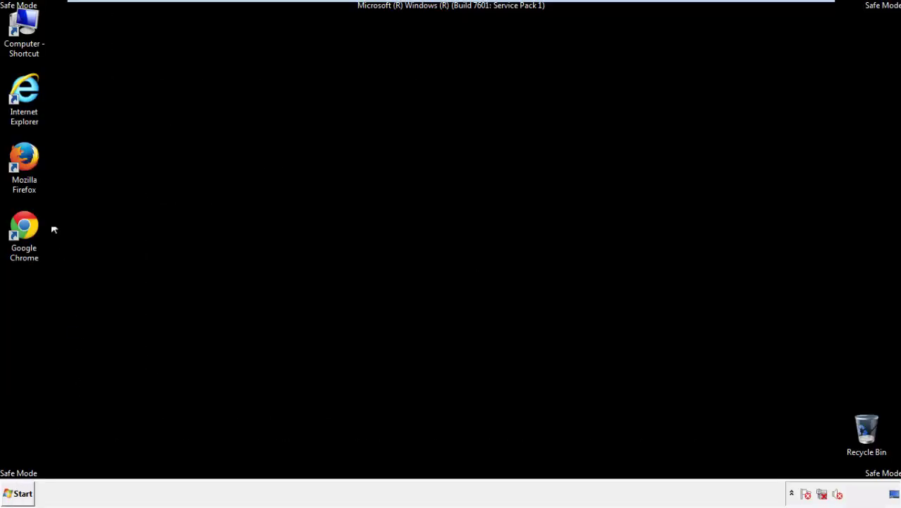
Launch Firefox, decline the default-browser prompt, and keep the menu bar visible.
double_click(31, 160)
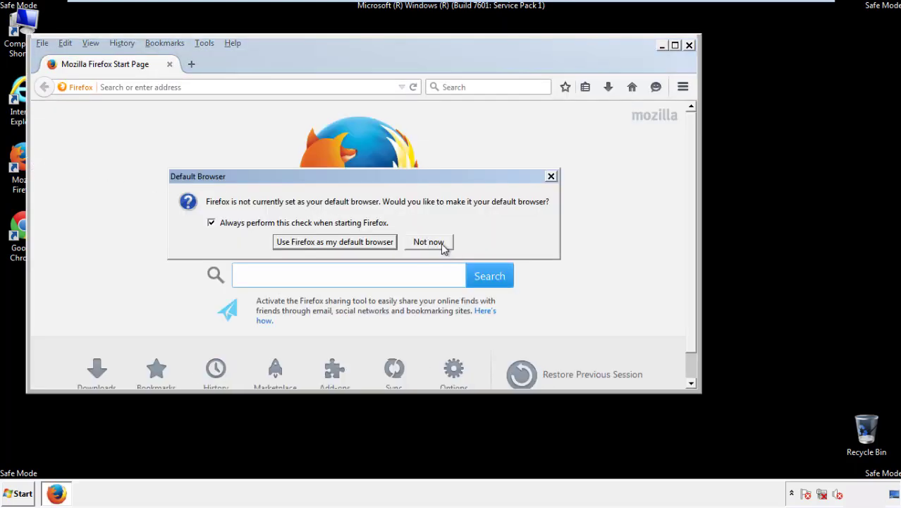
left_click(440, 242)
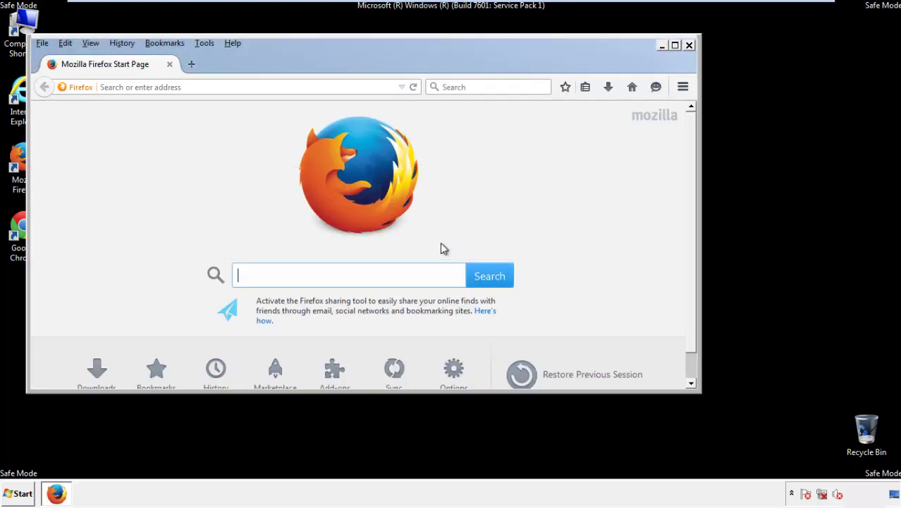
right_click(278, 63)
left_click(304, 107)
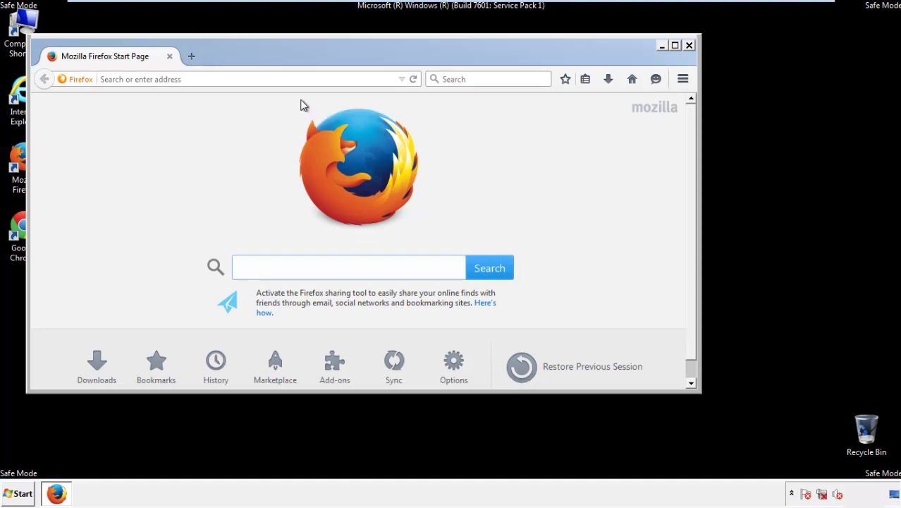
right_click(285, 58)
left_click(291, 107)
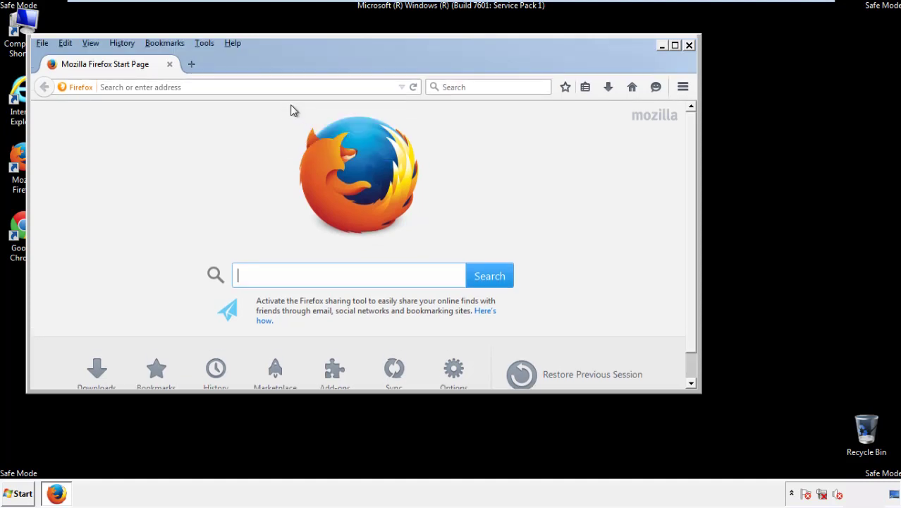
Clear all Firefox history, cookies, cache, logins and site data for time range Everything.
left_click(121, 44)
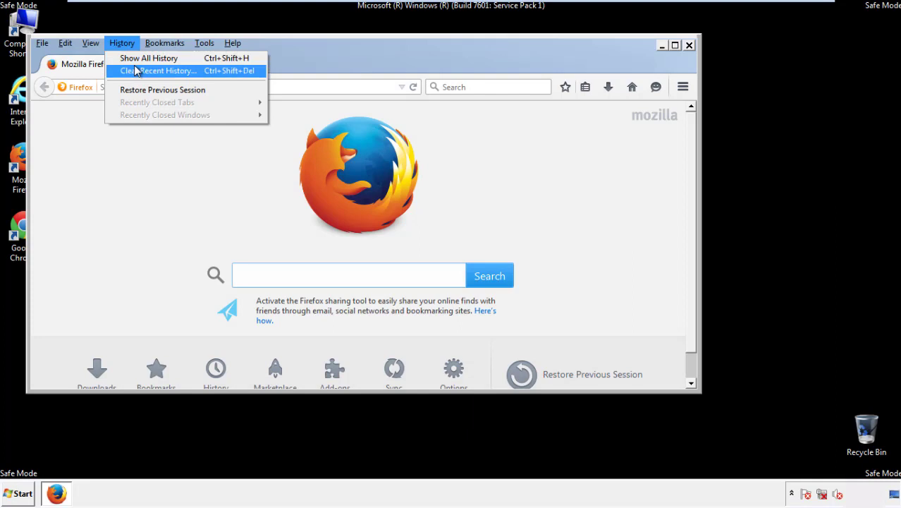
left_click(136, 70)
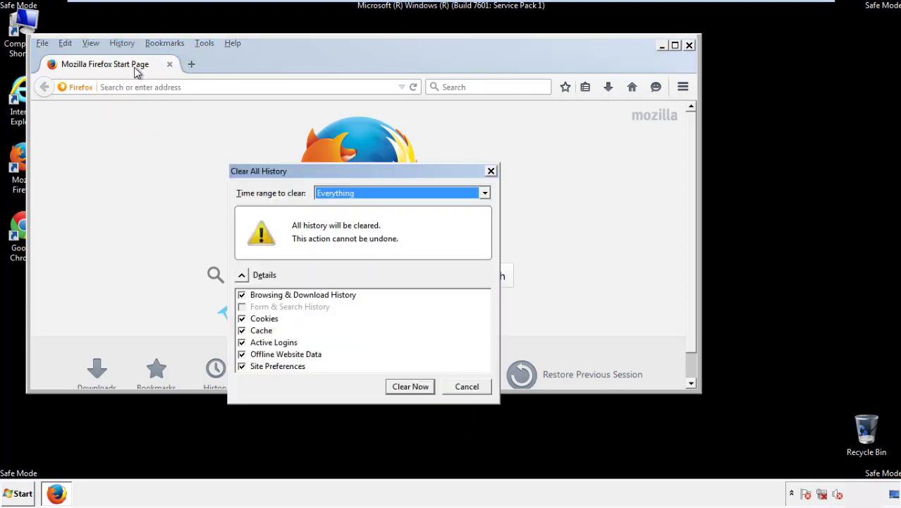
left_click(331, 194)
left_click(337, 264)
left_click(241, 354)
left_click(242, 355)
left_click(242, 367)
left_click(242, 366)
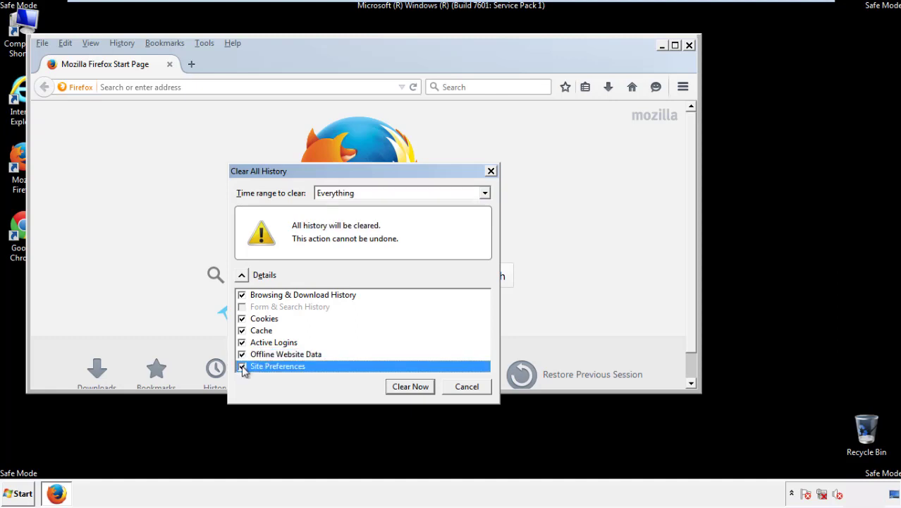
left_click(409, 387)
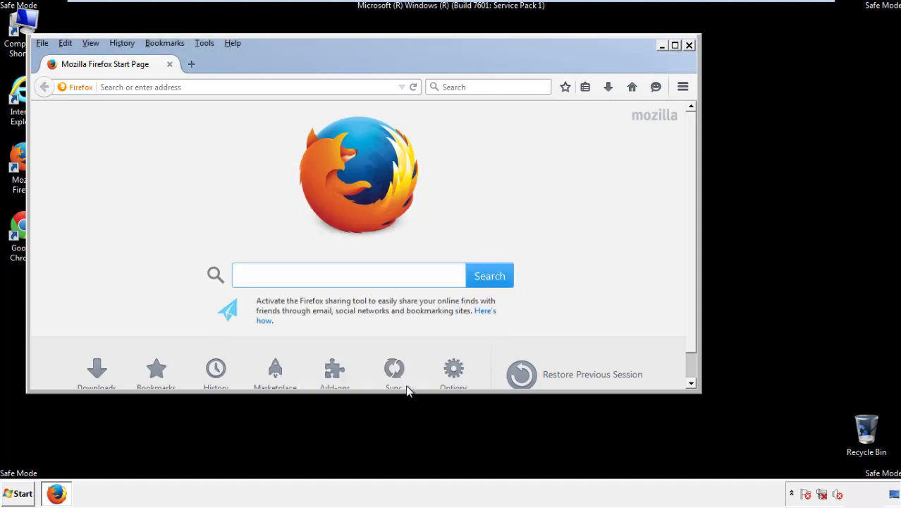
Refresh Firefox to its defaults from the Troubleshooting Information page.
left_click(232, 42)
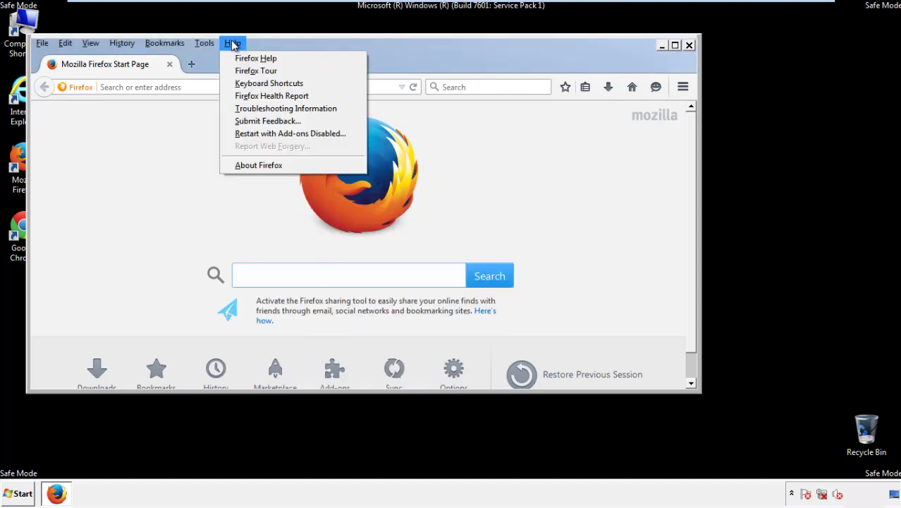
left_click(262, 108)
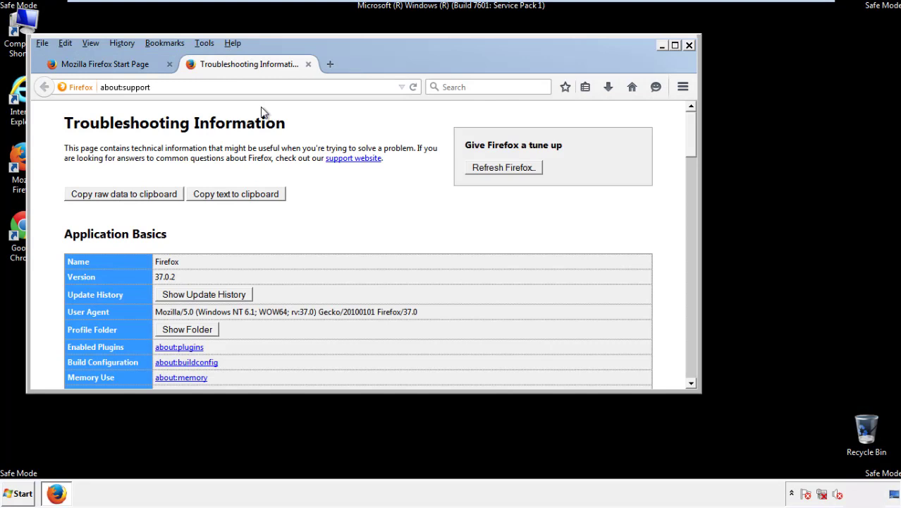
left_click(522, 171)
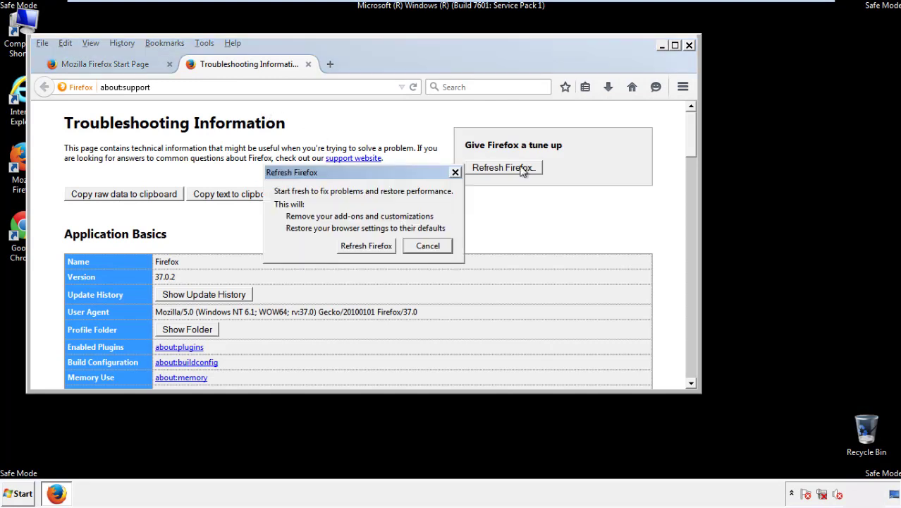
left_click(366, 245)
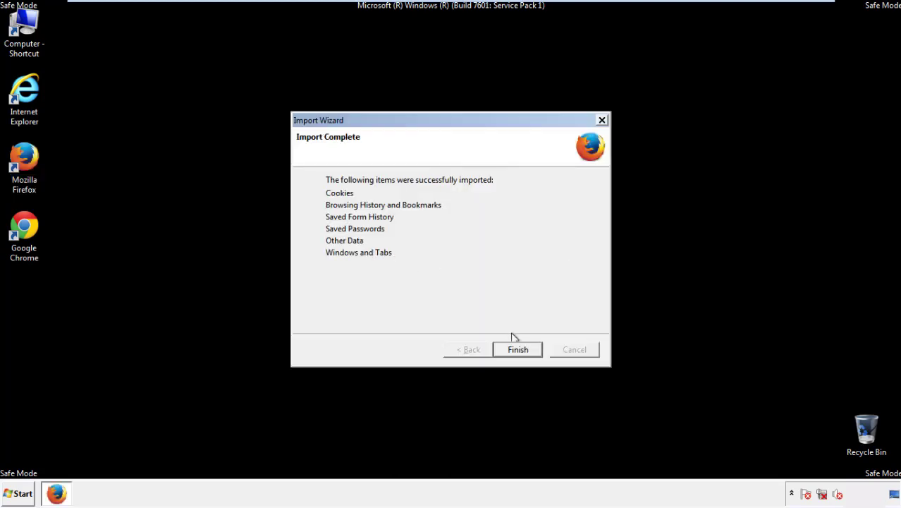
Finish the Firefox refresh, decline the default-browser prompt, and close Firefox.
left_click(518, 350)
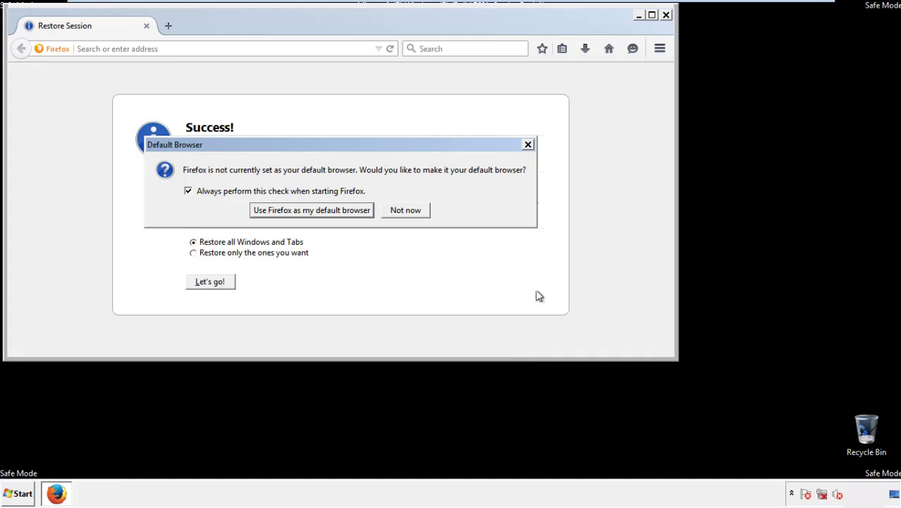
left_click(407, 211)
left_click(665, 15)
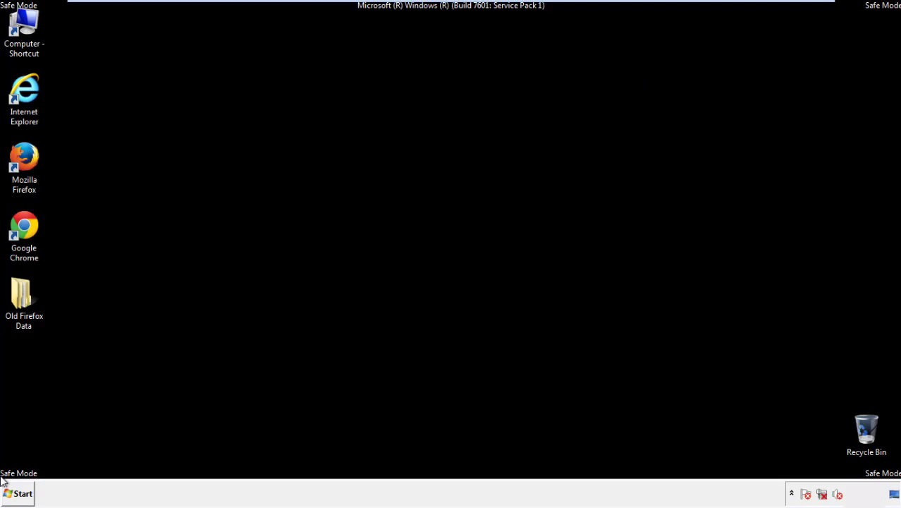
left_click(21, 224)
Launch Chrome, dismiss the default-browser prompt, and go to History through Settings.
double_click(21, 224)
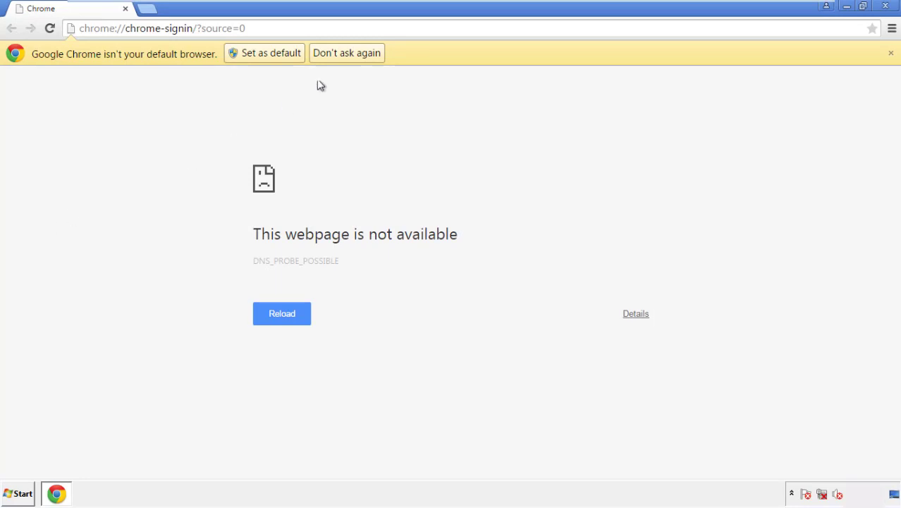
left_click(347, 52)
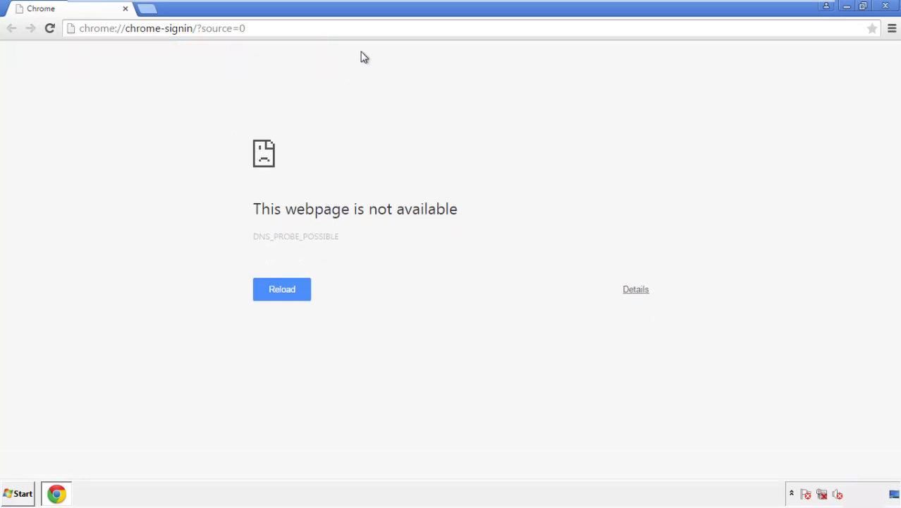
left_click(892, 30)
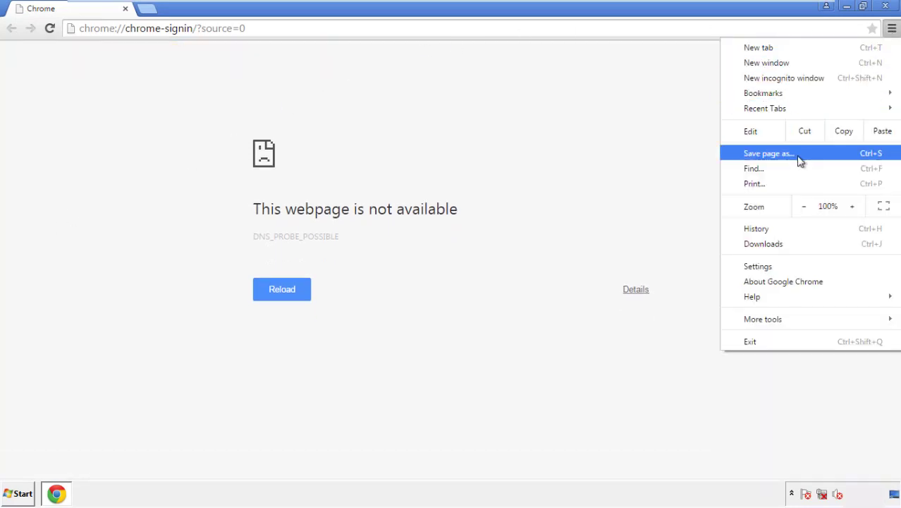
left_click(763, 266)
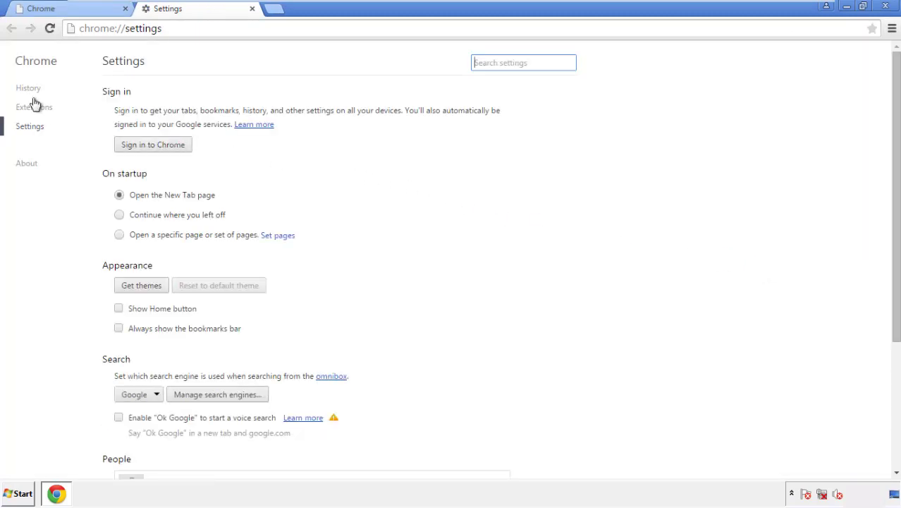
left_click(32, 89)
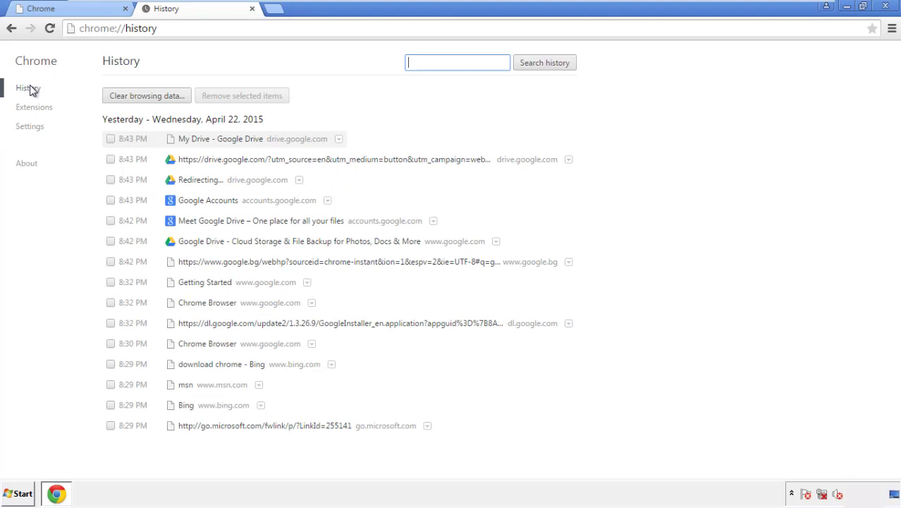
Clear Chrome browsing data from the beginning of time, including autofill, keeping passwords.
left_click(136, 98)
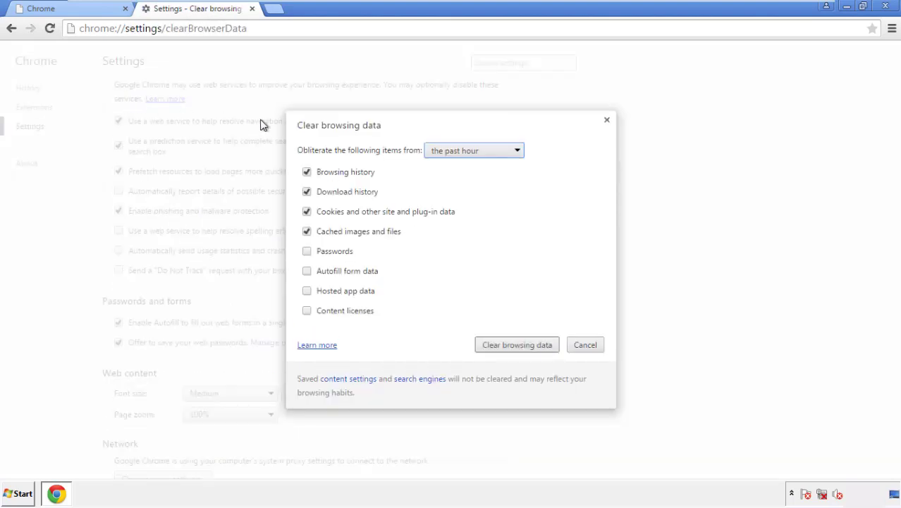
left_click(454, 151)
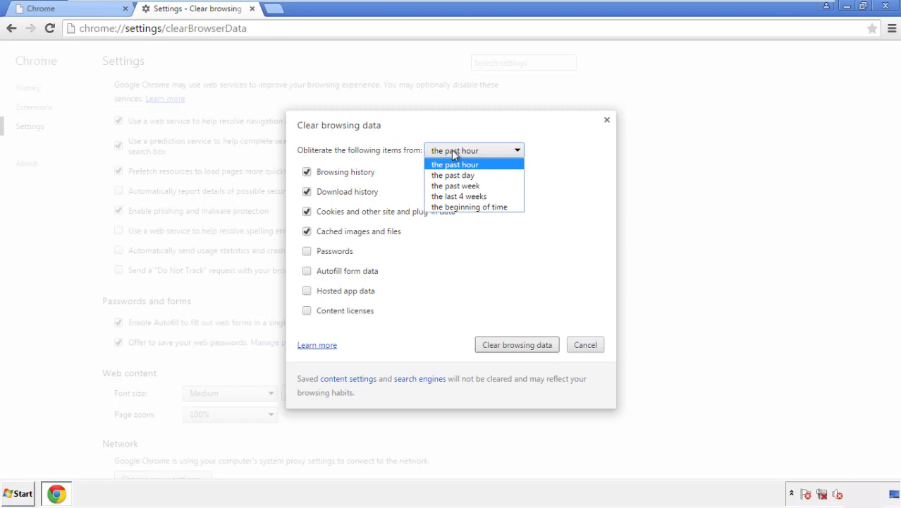
left_click(452, 208)
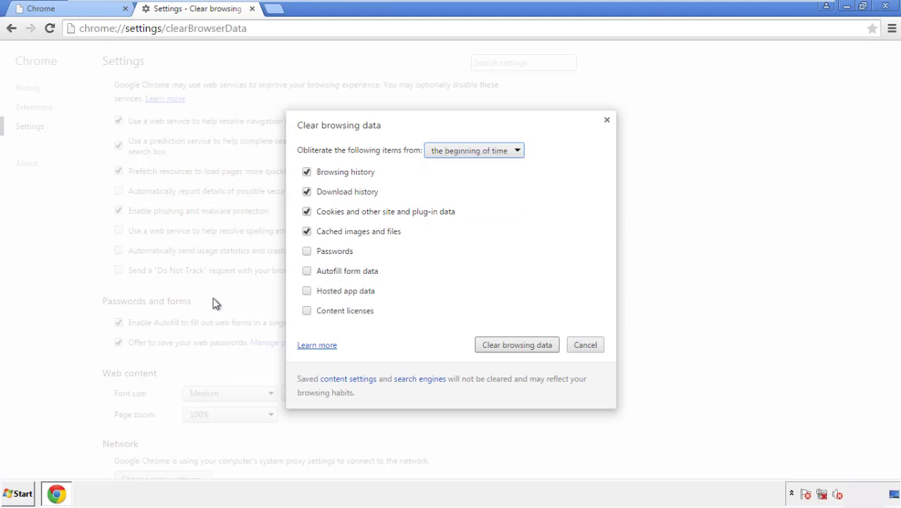
left_click(310, 272)
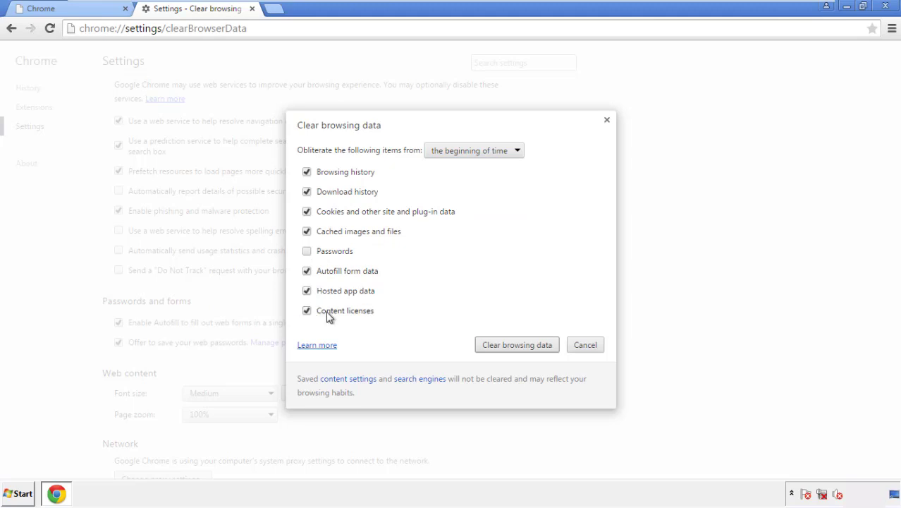
left_click(508, 346)
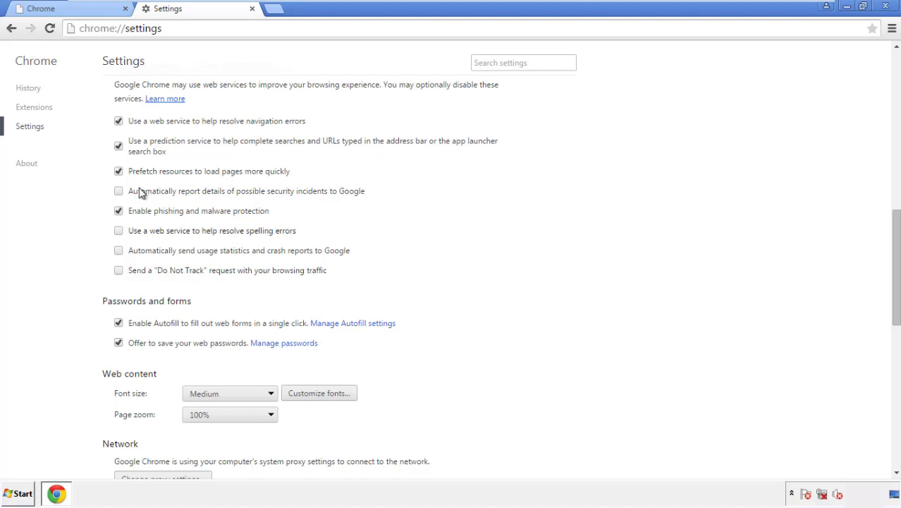
Reset Chrome's settings to their defaults and close the browser.
left_click_drag(896, 225, 893, 378)
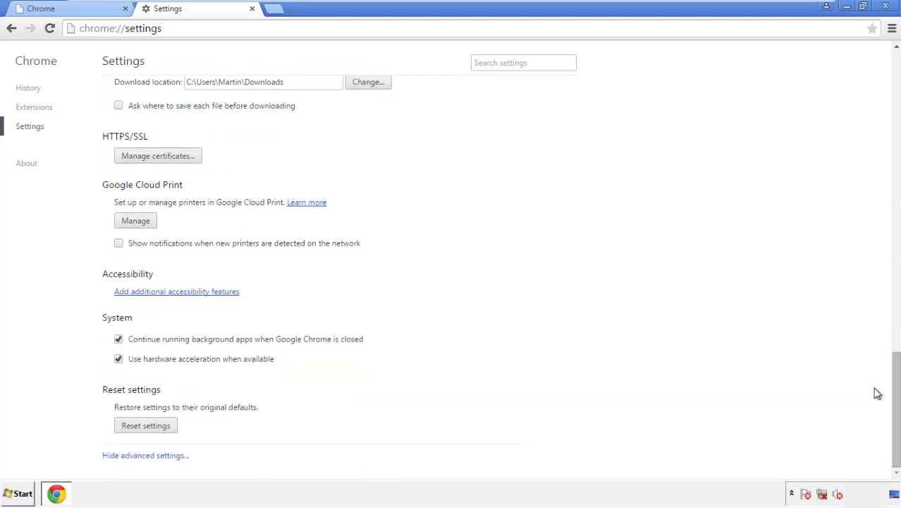
left_click(171, 427)
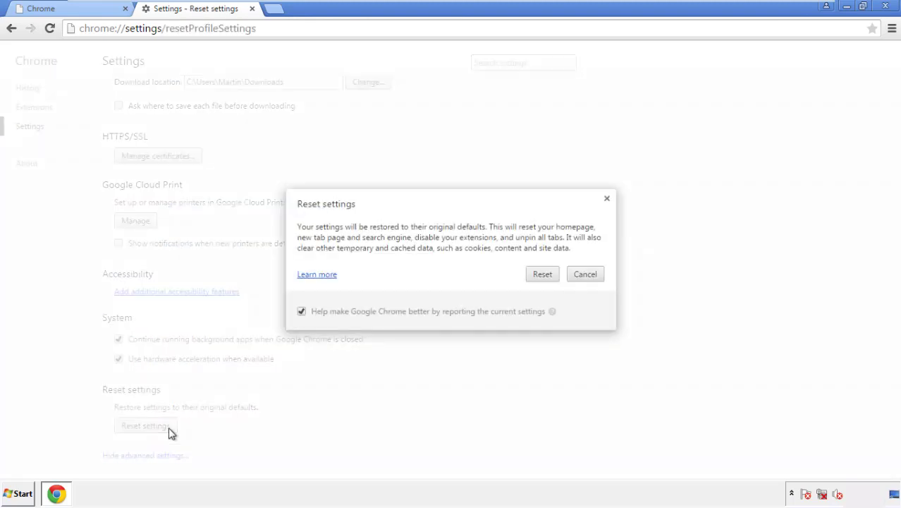
left_click(543, 274)
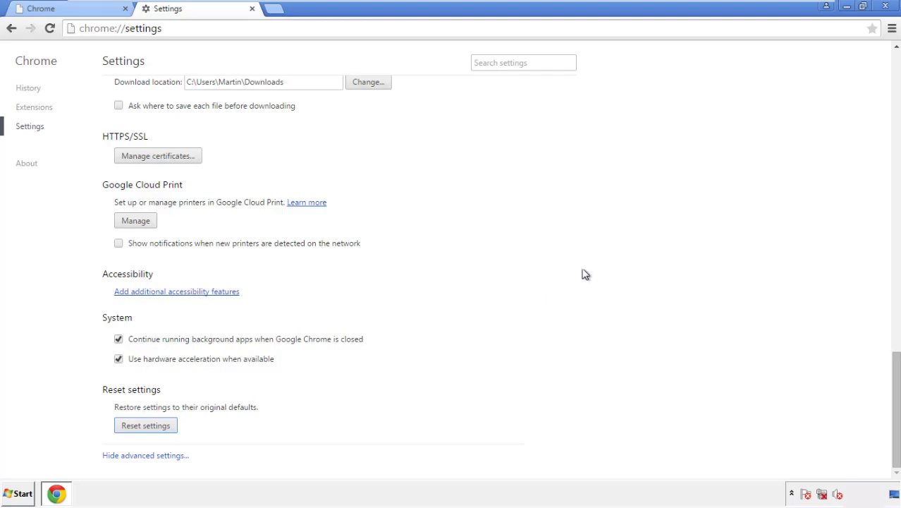
left_click(886, 6)
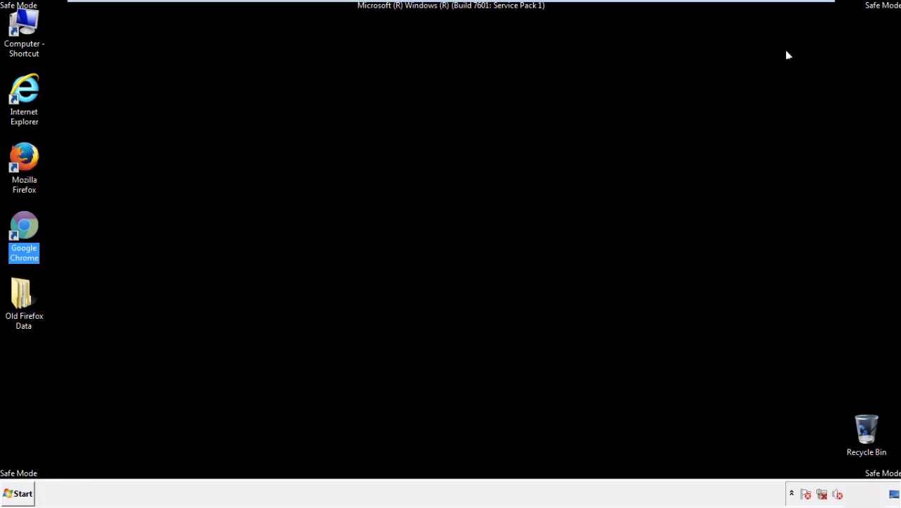
Remove the Search Mine extension in Firefox's Add-ons Manager, then close Firefox.
left_click(487, 228)
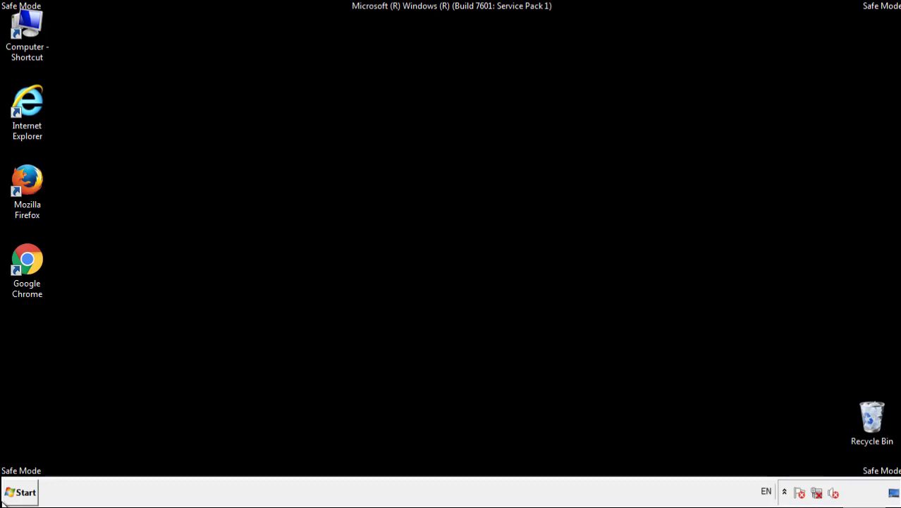
double_click(35, 175)
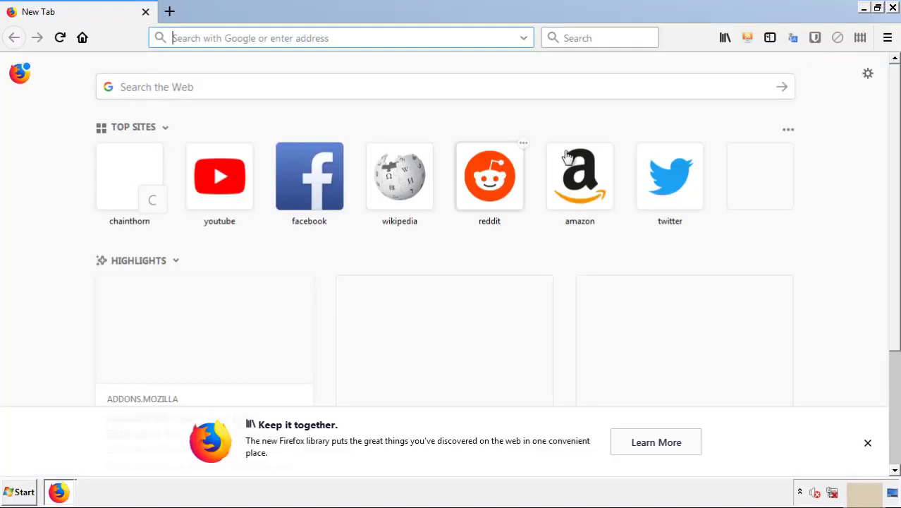
left_click(888, 37)
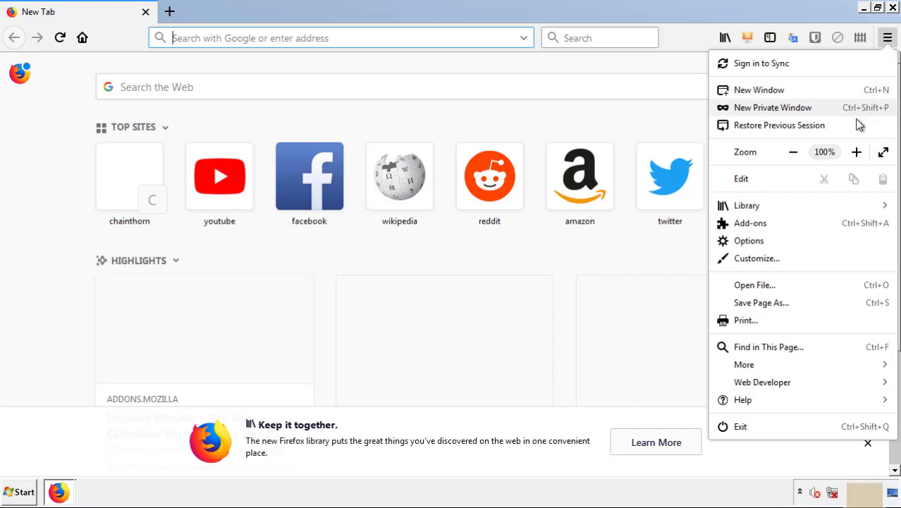
left_click(750, 223)
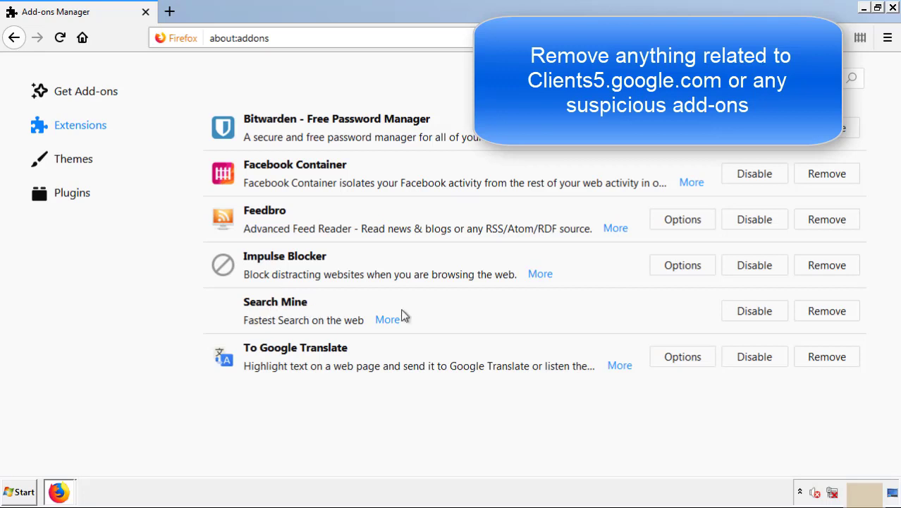
left_click(825, 314)
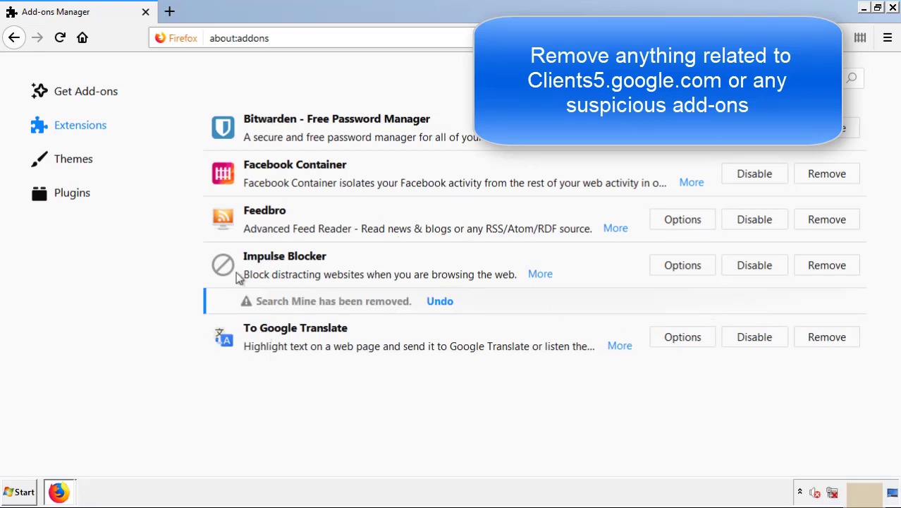
left_click(893, 8)
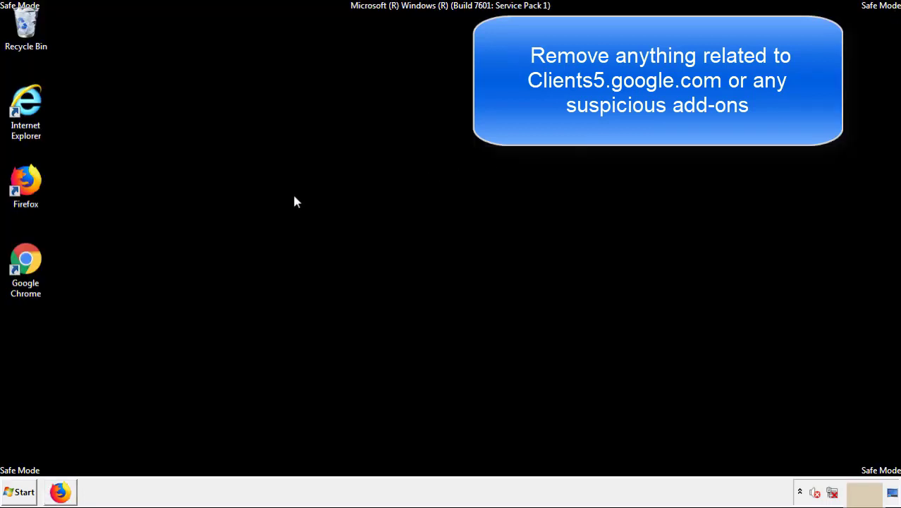
Remove the Search Mine extension from Chrome's Extensions page.
double_click(26, 262)
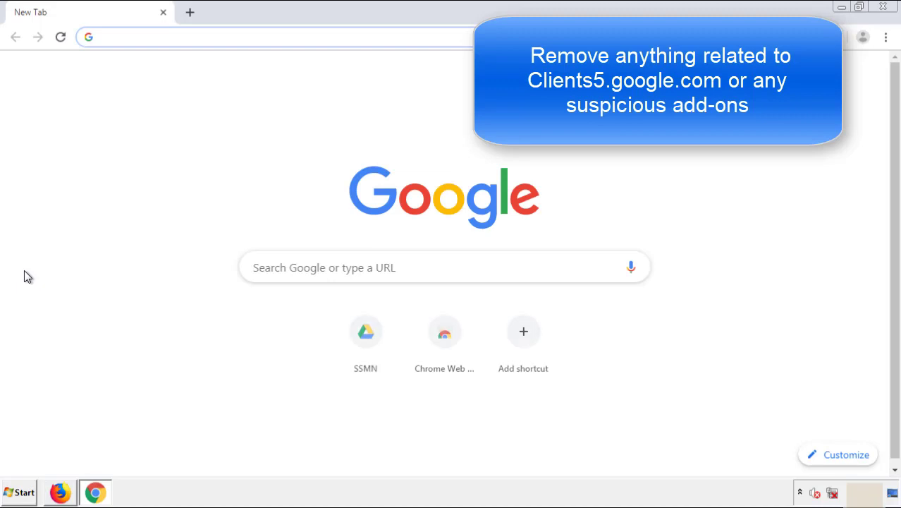
left_click(885, 37)
mouse_move(807, 247)
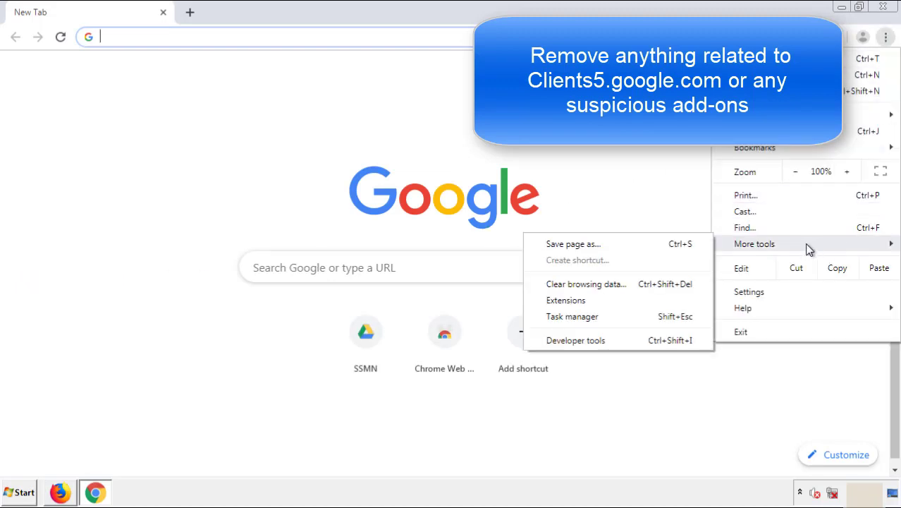
left_click(571, 299)
scroll(253, 235, "down", 6)
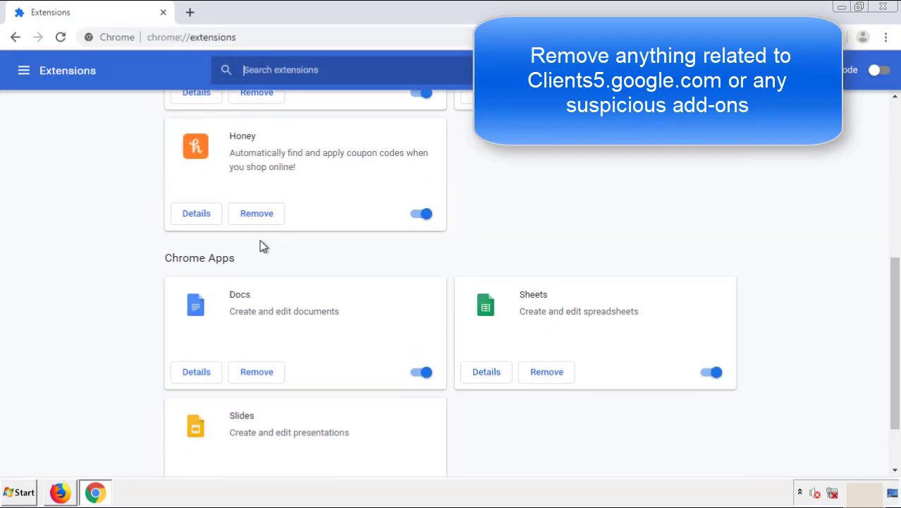
scroll(342, 257, "up", 7)
left_click(244, 204)
key("Return")
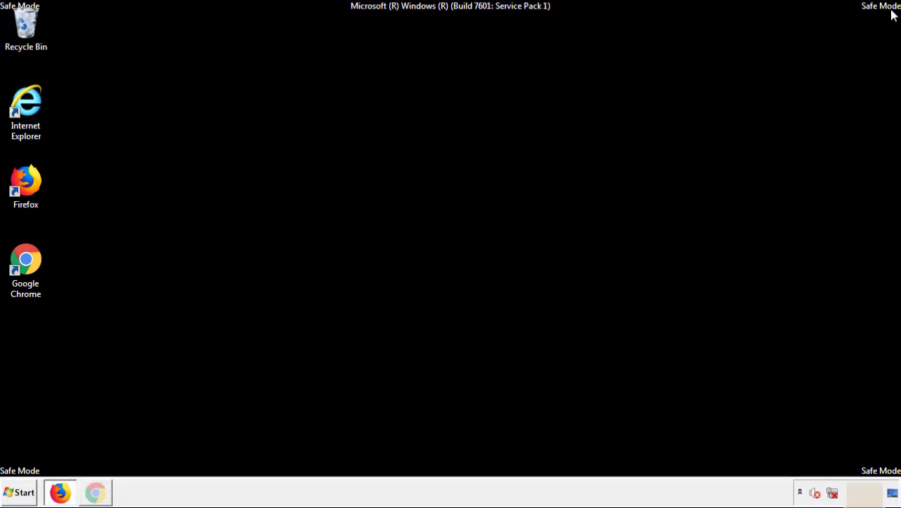
Restart Windows from the Start menu's Shut down options.
left_click(24, 495)
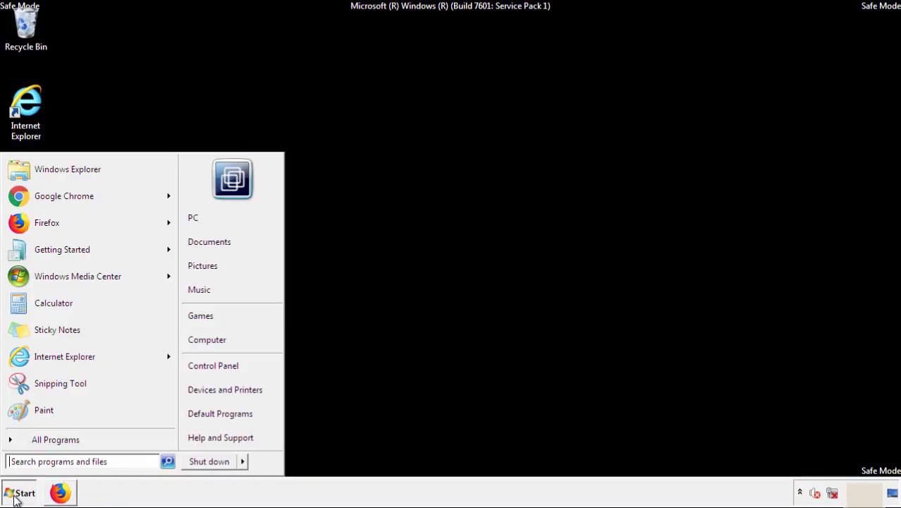
left_click(244, 462)
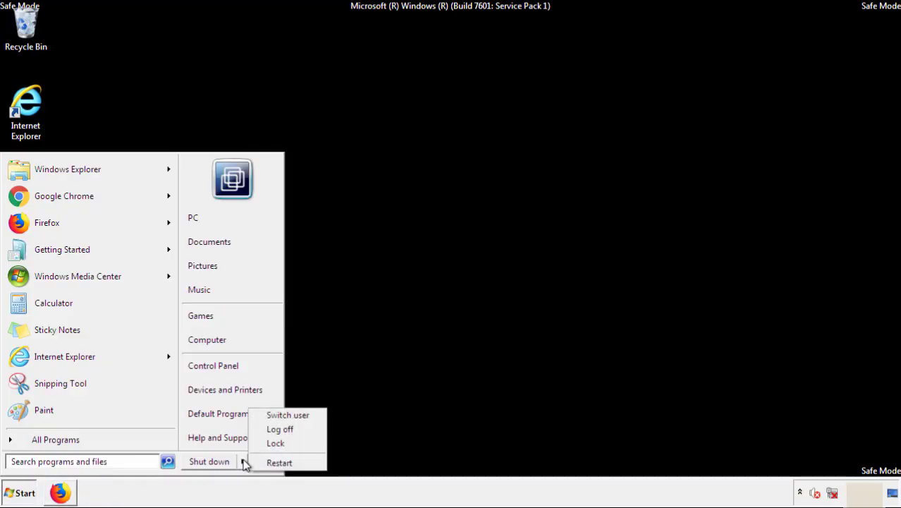
left_click(281, 462)
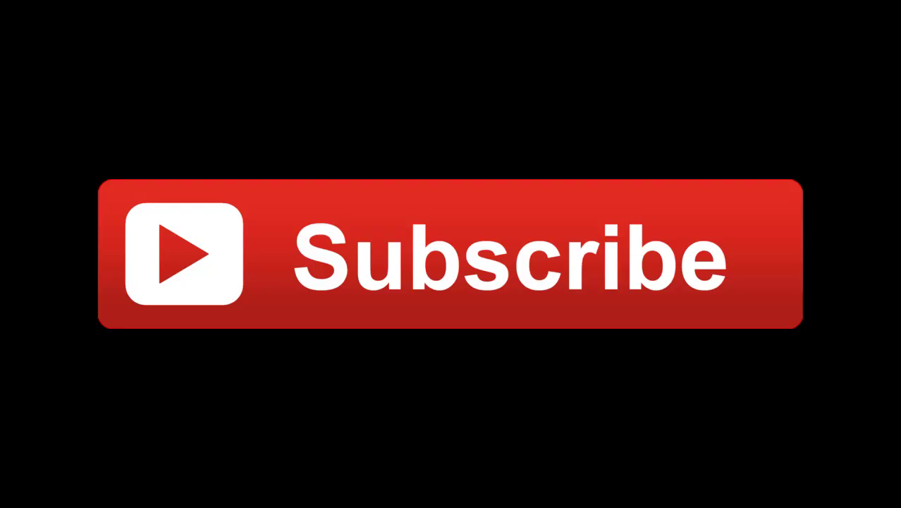